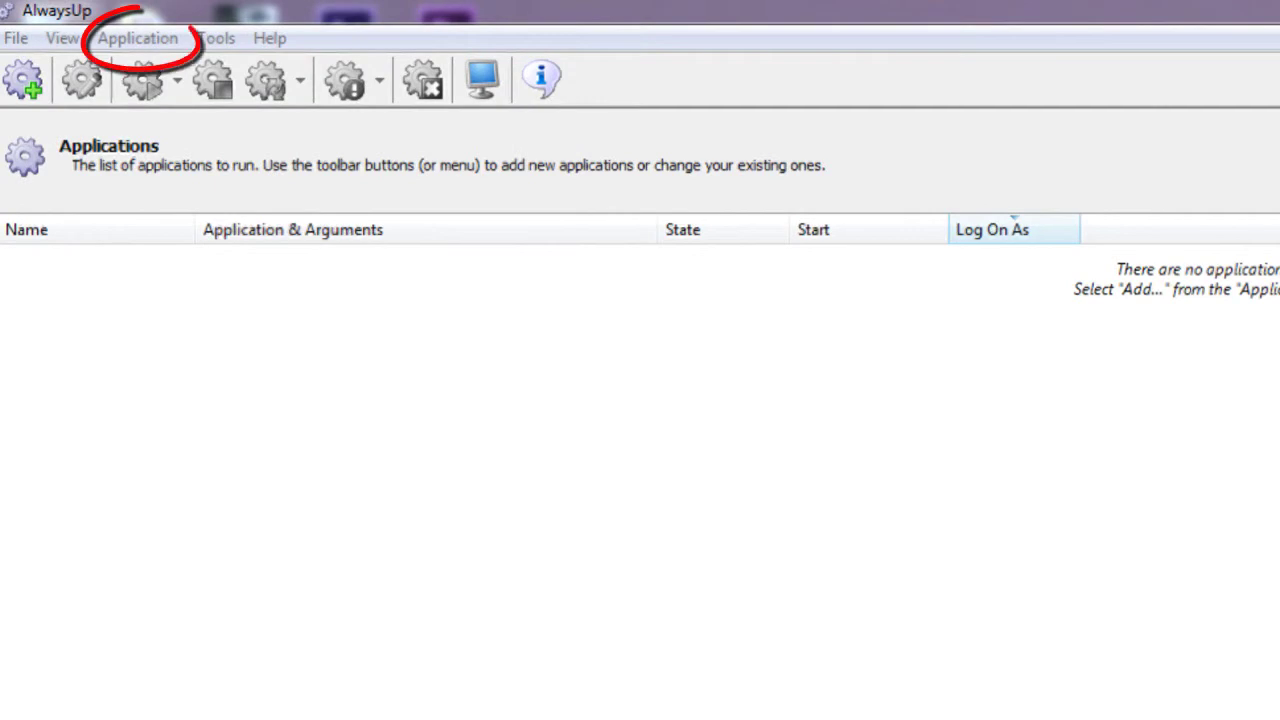
# Add a new AlwaysUp application whose program path is the skydrive.exe in AppData\local\microsoft\skydrive
pyautogui.click(170, 42)
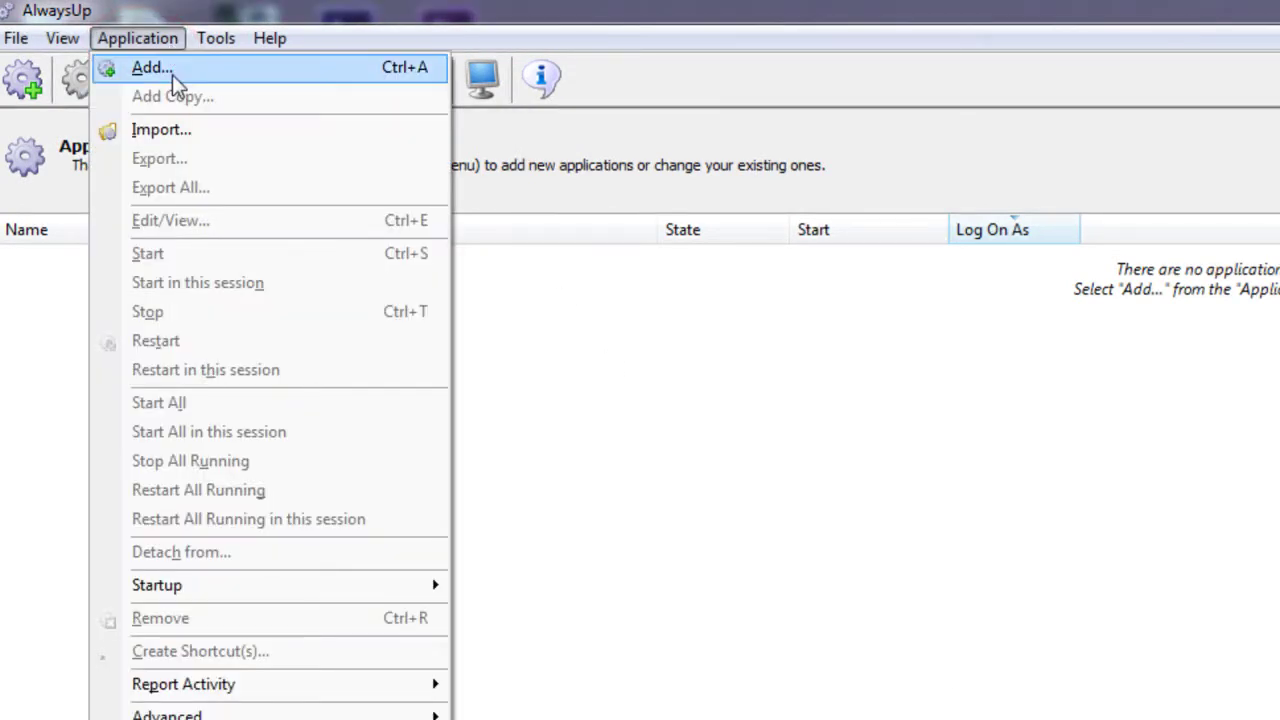
pyautogui.click(173, 75)
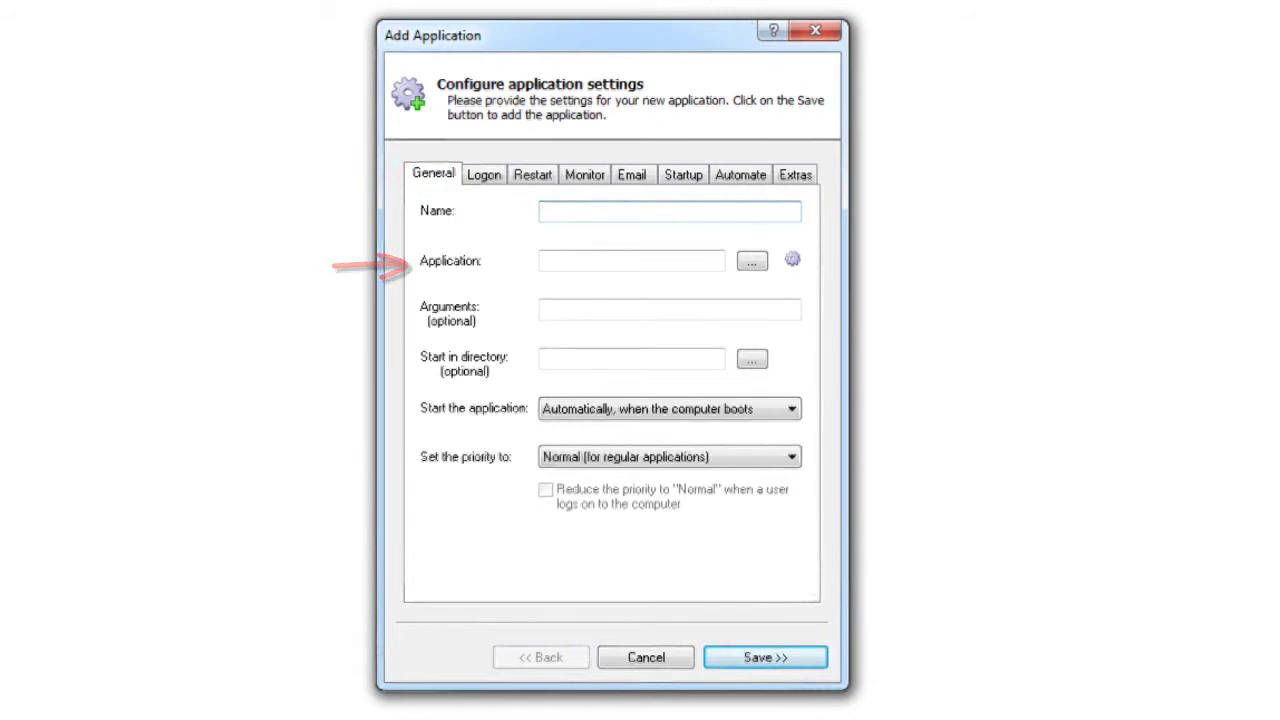
pyautogui.click(593, 261)
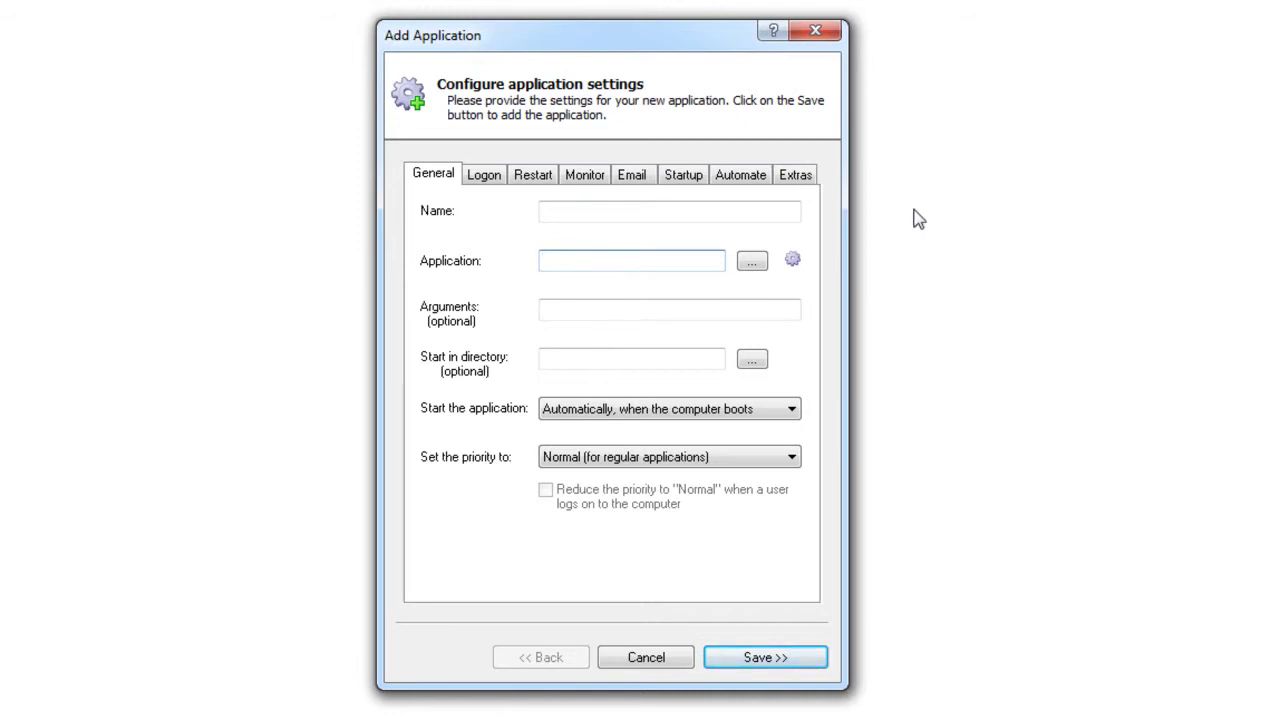
pyautogui.write('C:')
pyautogui.hotkey('ctrl', 'v')
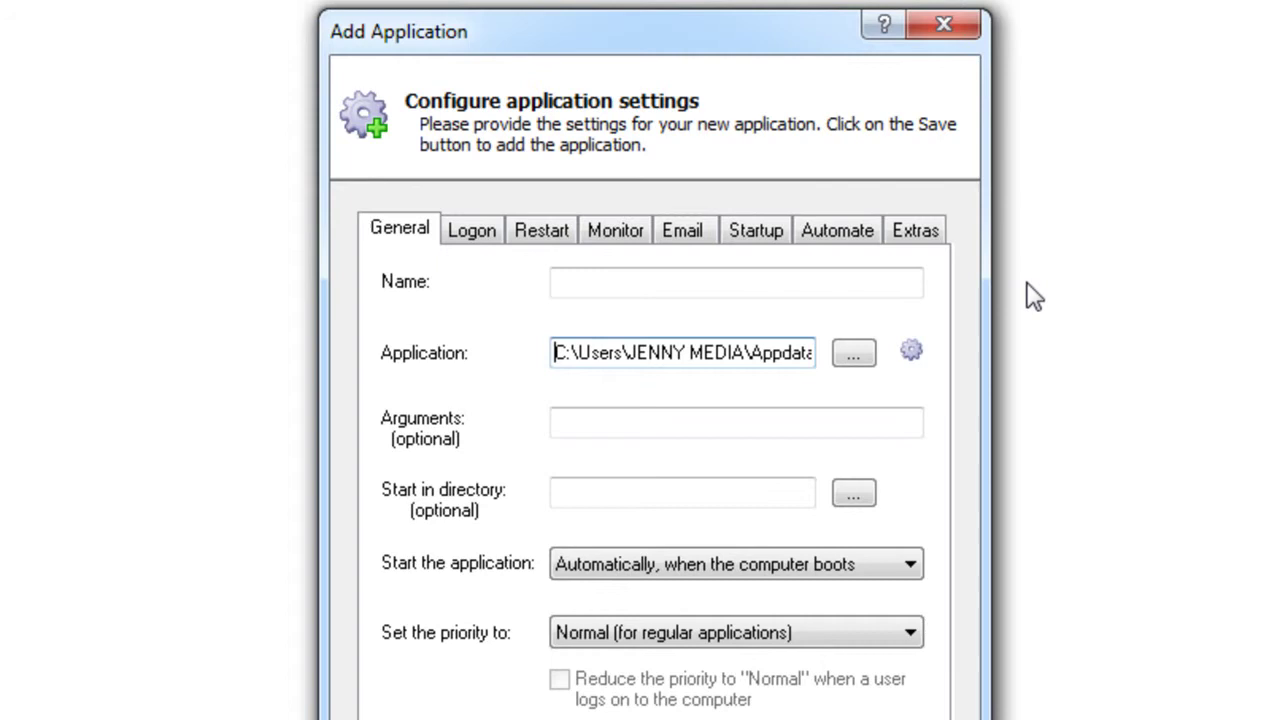
pyautogui.press('Right')
pyautogui.press('Right')
pyautogui.press('Right')
pyautogui.press('Right')
pyautogui.press('Right')
pyautogui.press('Right')
pyautogui.press('Right')
pyautogui.press('Right')
pyautogui.press('Right')
pyautogui.press('Right')
pyautogui.press('Right')
pyautogui.press('Right')
pyautogui.press('Right')
pyautogui.press('Right')
pyautogui.press('Right')
pyautogui.press('Right')
pyautogui.press('Right')
pyautogui.press('Right')
pyautogui.press('Right')
pyautogui.press('Right')
pyautogui.press('Right')
pyautogui.press('Right')
pyautogui.press('Right')
pyautogui.press('Right')
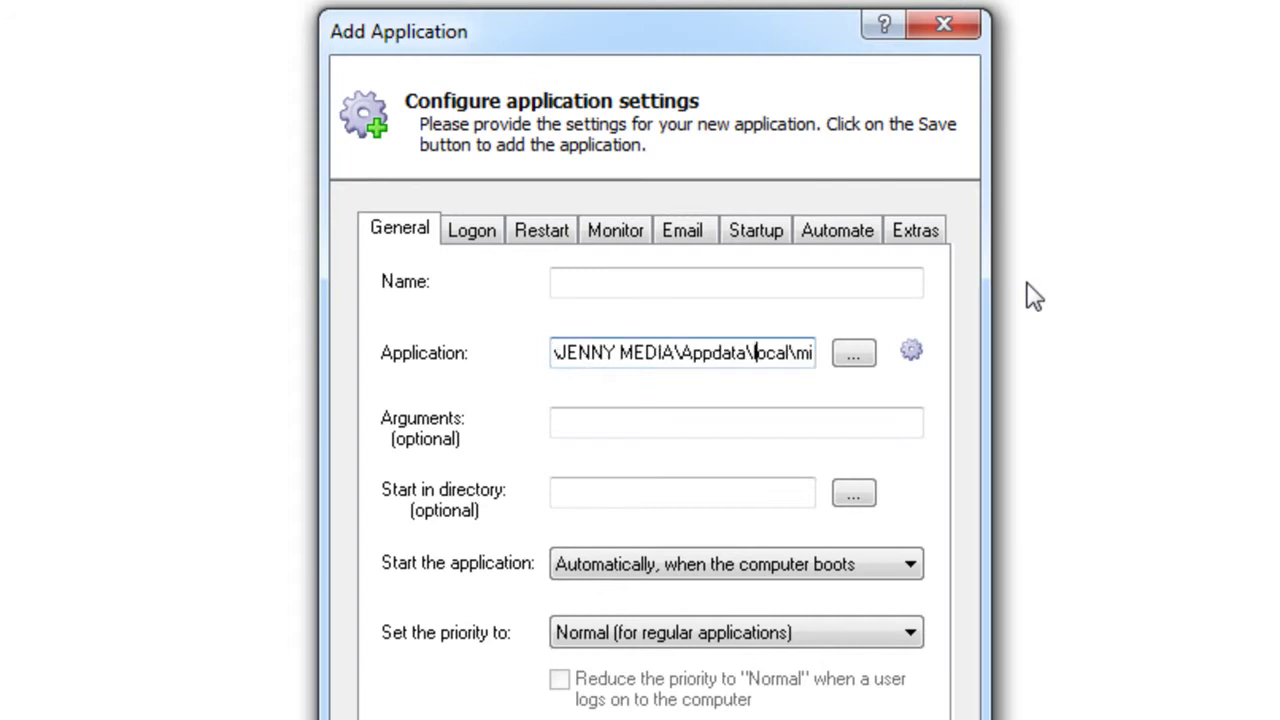
pyautogui.press('Right')
pyautogui.press('Right')
pyautogui.press('Right')
pyautogui.press('Right')
pyautogui.press('Right')
pyautogui.press('Right')
pyautogui.press('Right')
pyautogui.press('Right')
pyautogui.press('Right')
pyautogui.press('Right')
pyautogui.press('Right')
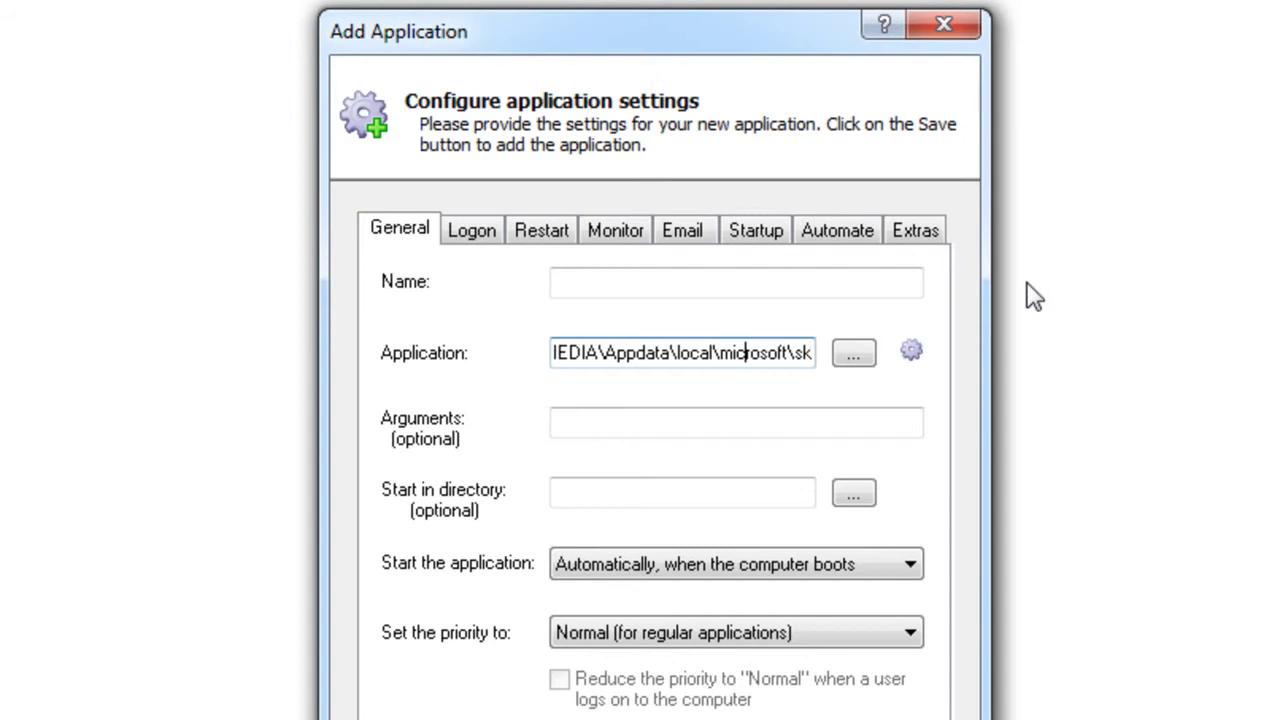
pyautogui.press('Right')
pyautogui.press('Right')
pyautogui.press('Right')
pyautogui.press('Right')
pyautogui.press('Right')
pyautogui.press('Right')
pyautogui.press('Right')
pyautogui.press('Right')
pyautogui.press('Right')
pyautogui.press('Right')
pyautogui.press('Right')
pyautogui.press('Right')
pyautogui.press('Right')
pyautogui.press('Right')
pyautogui.press('Right')
pyautogui.press('Right')
pyautogui.press('Right')
pyautogui.press('Right')
pyautogui.press('Right')
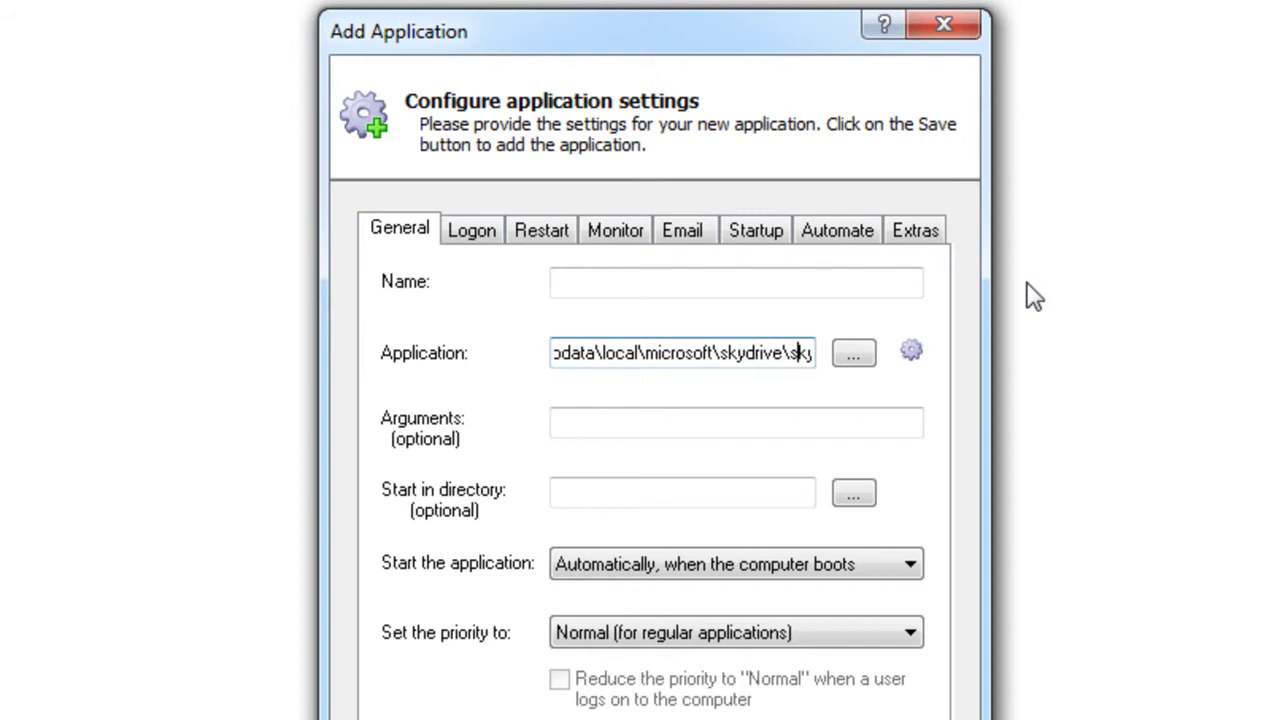
pyautogui.press('Right')
pyautogui.press('Right')
pyautogui.press('Right')
pyautogui.press('Right')
pyautogui.press('Right')
pyautogui.press('Right')
pyautogui.press('Right')
pyautogui.press('Right')
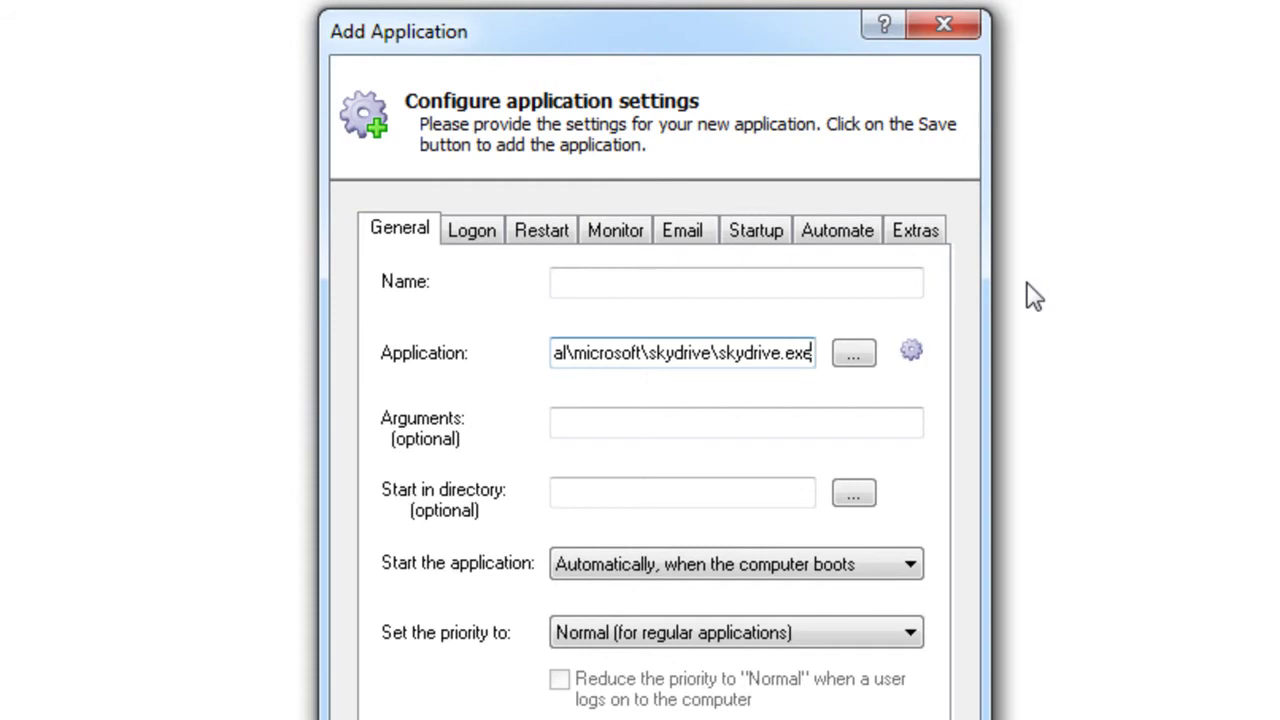
# Enter /background as the program argument and let the name fill in as Skydrive
pyautogui.click(707, 431)
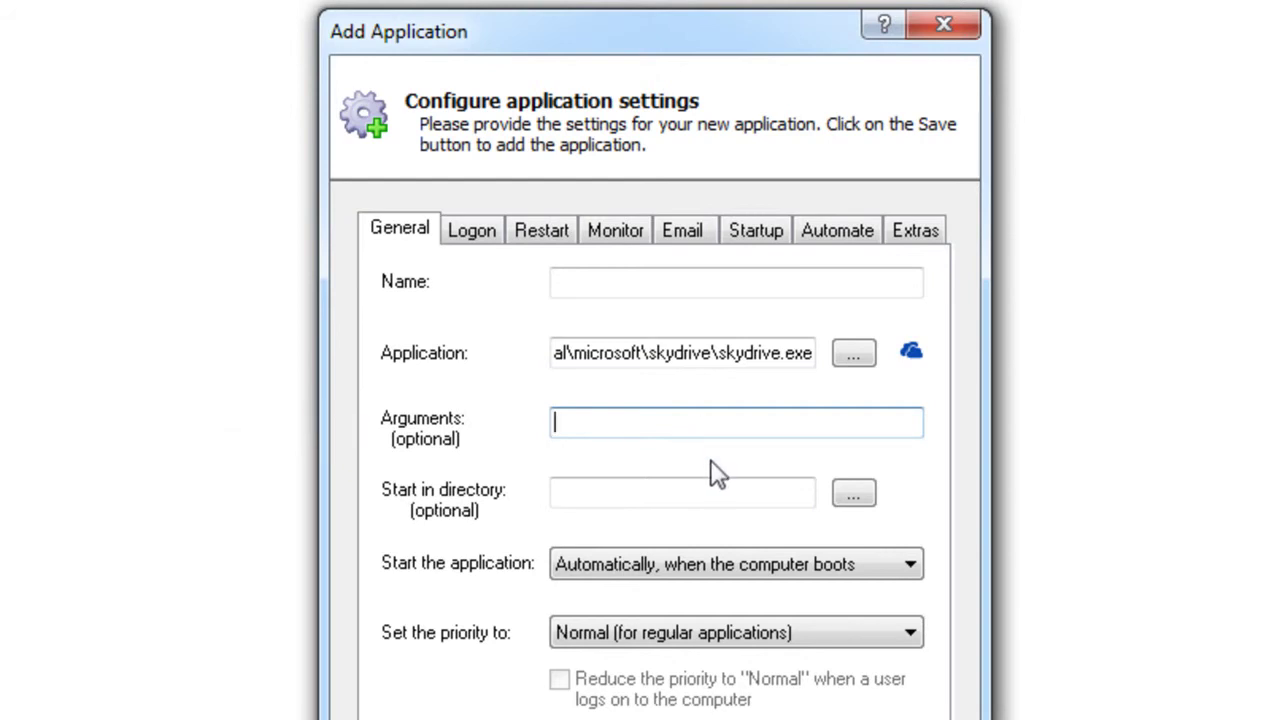
pyautogui.write('/background')
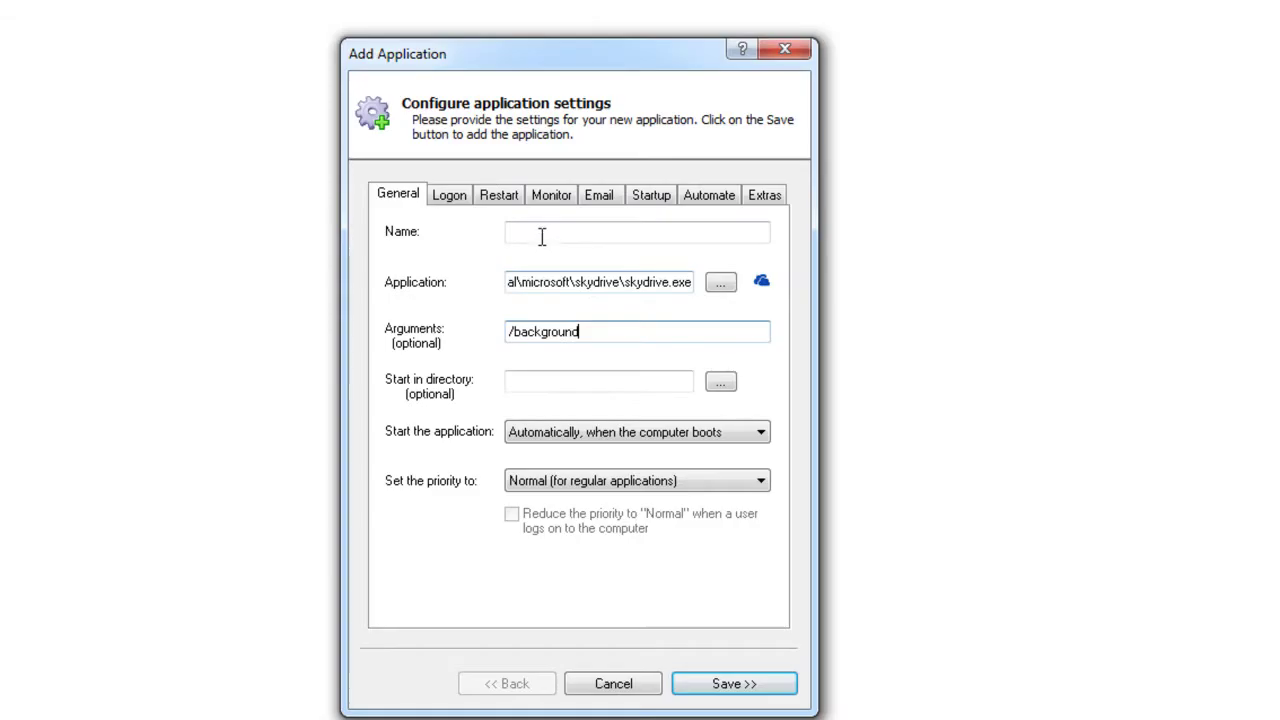
pyautogui.click(603, 287)
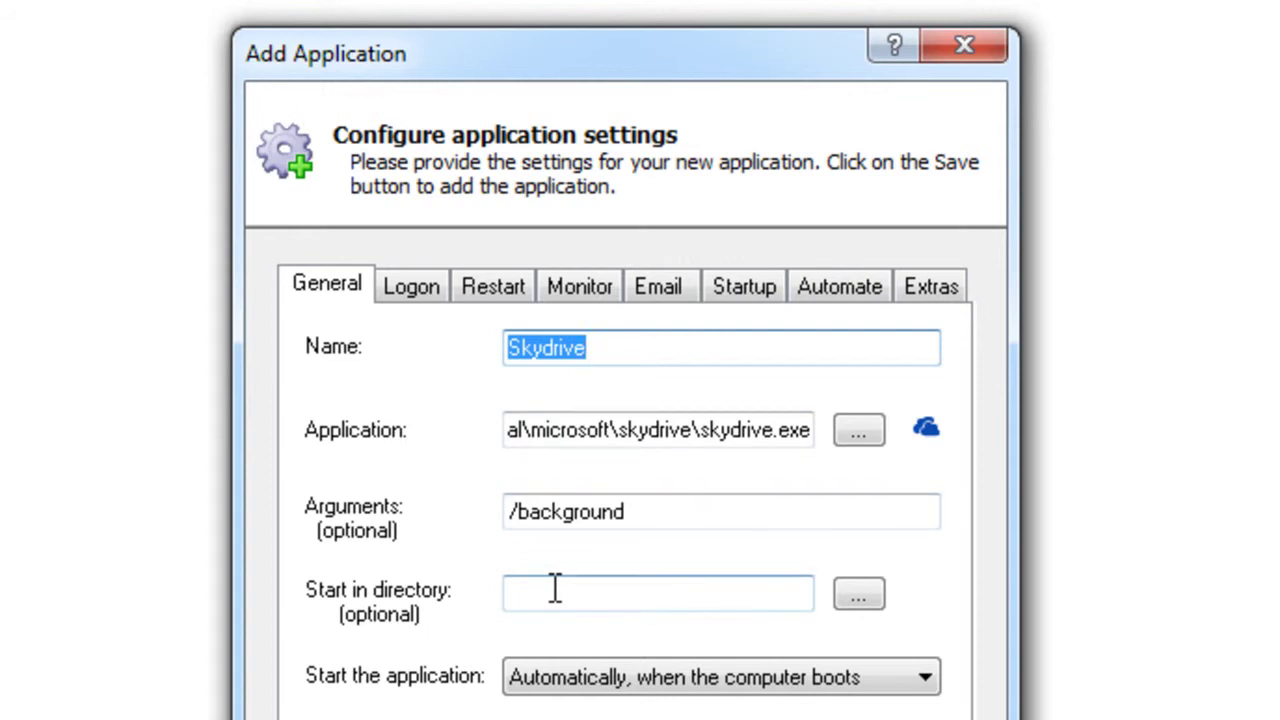
# On the Logon tab, run Skydrive under a specific user account and enter its user name and password
pyautogui.click(397, 298)
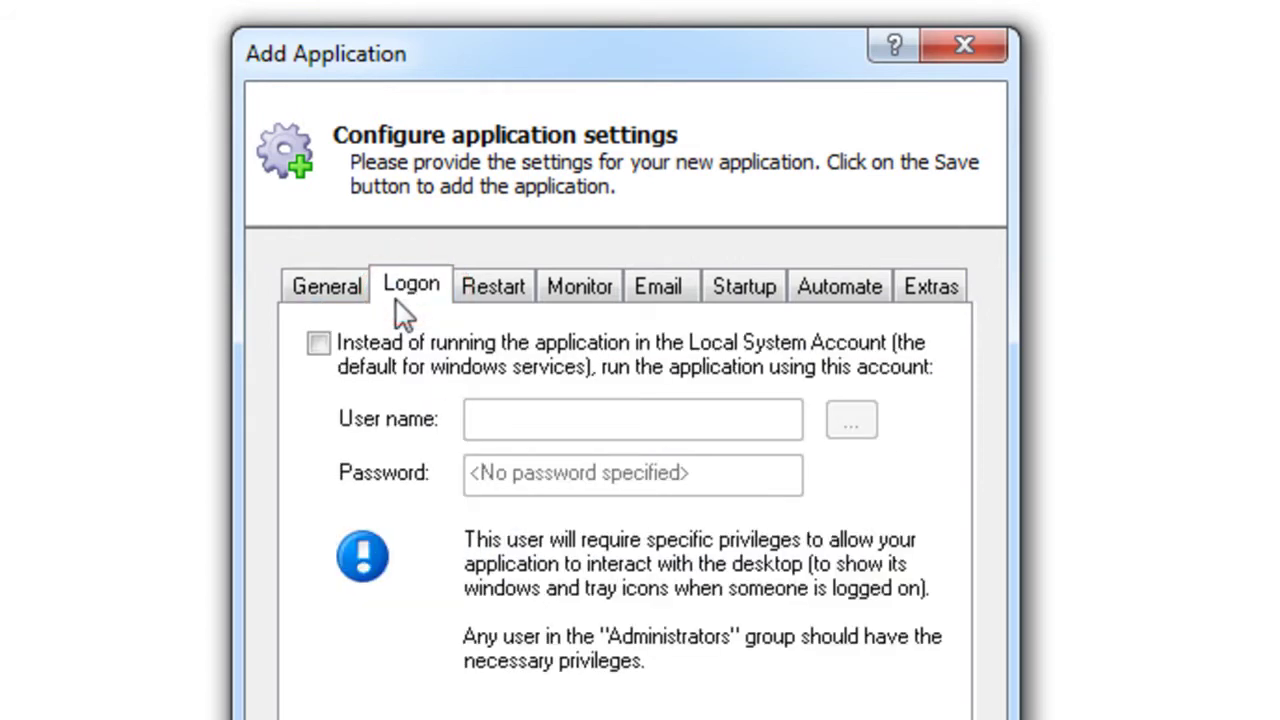
pyautogui.click(318, 345)
pyautogui.click(507, 420)
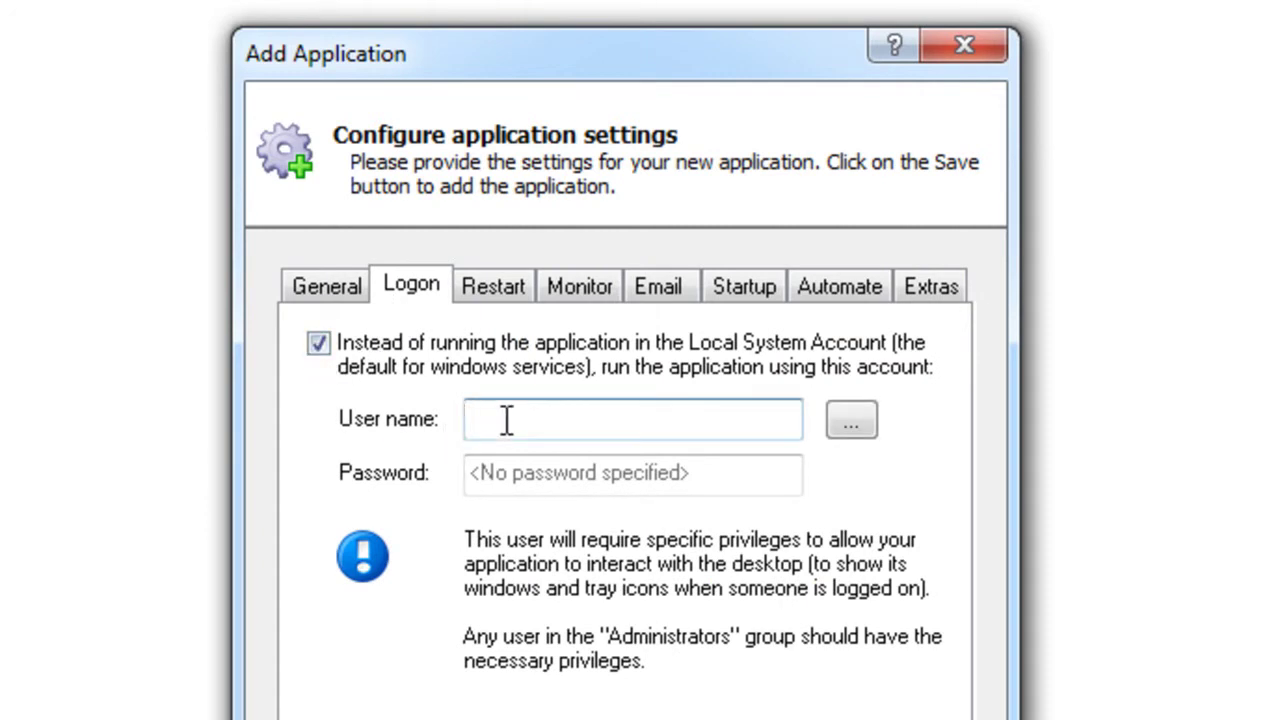
pyautogui.write('Jenny Media')
pyautogui.press('Tab')
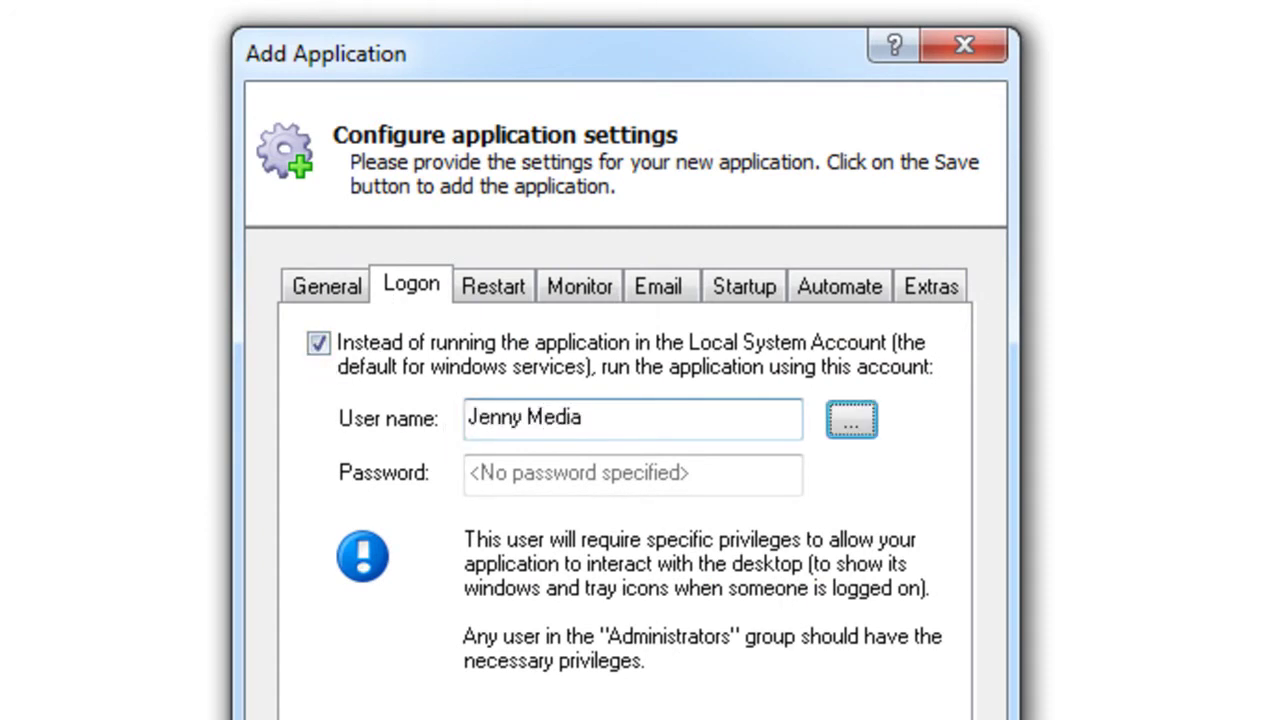
pyautogui.click(502, 477)
pyautogui.write('***********')
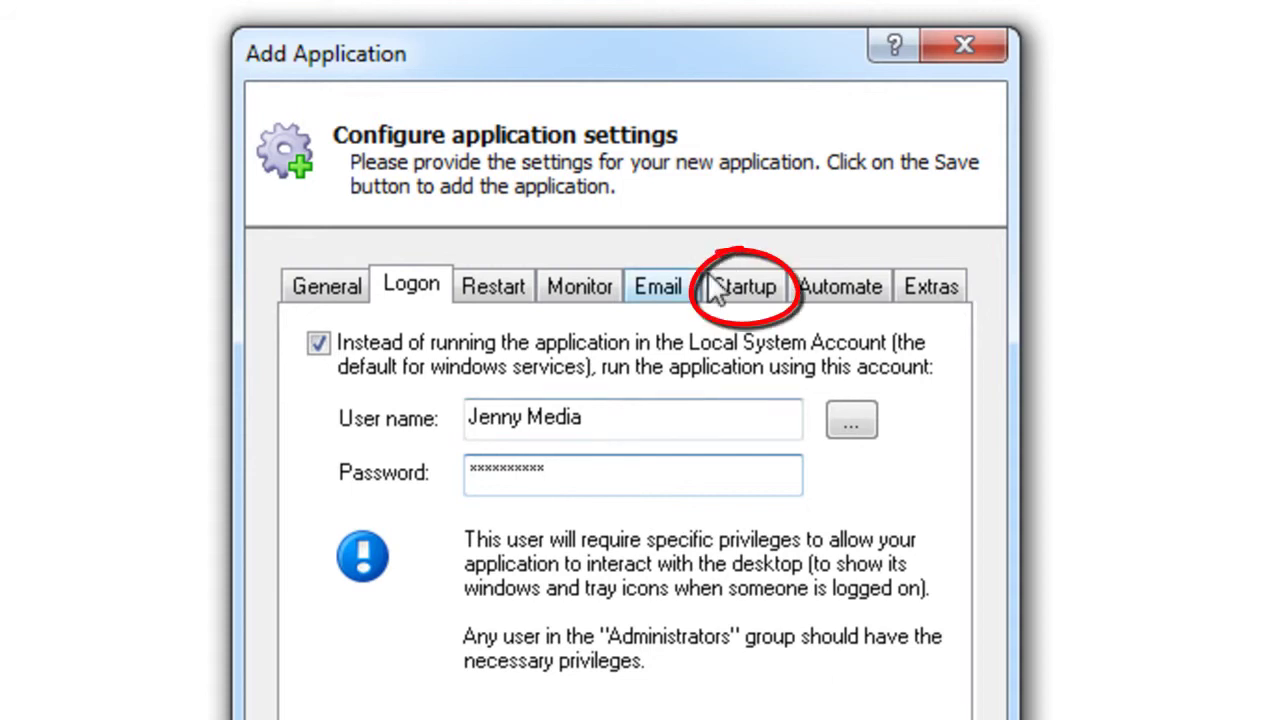
# Make Skydrive wait for Windows networking components at startup, then save the application
pyautogui.click(738, 300)
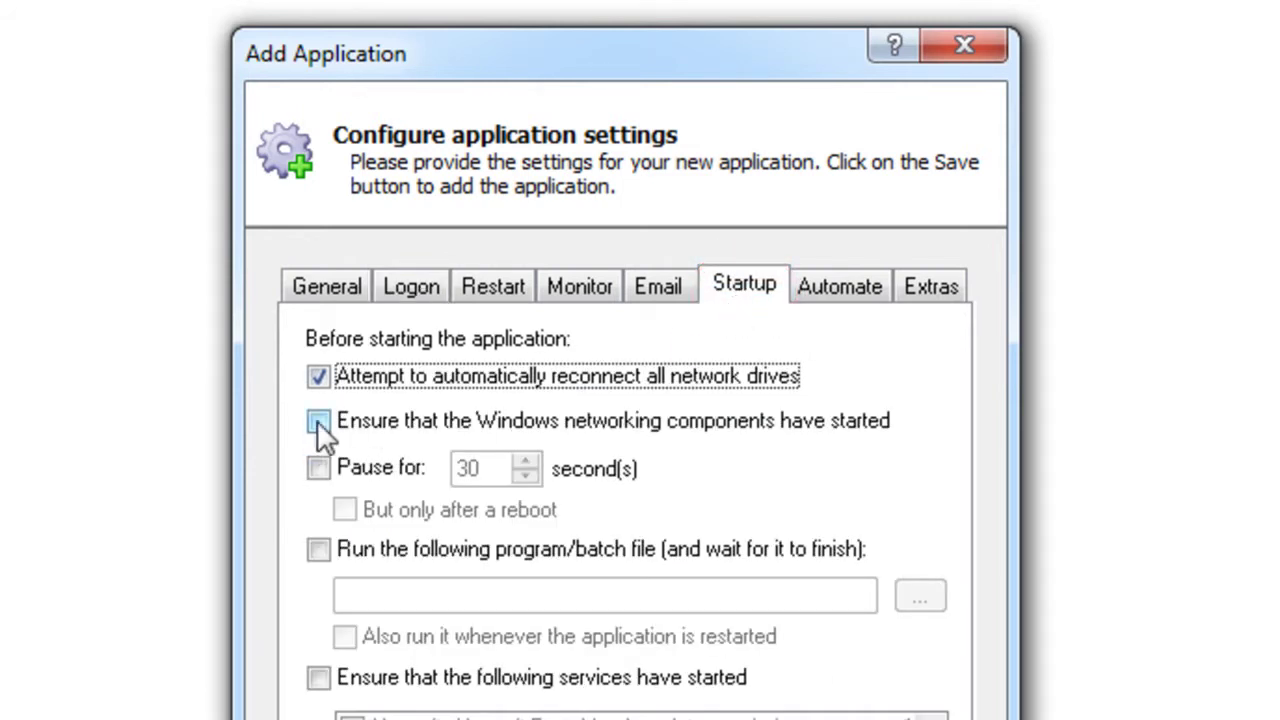
pyautogui.click(315, 422)
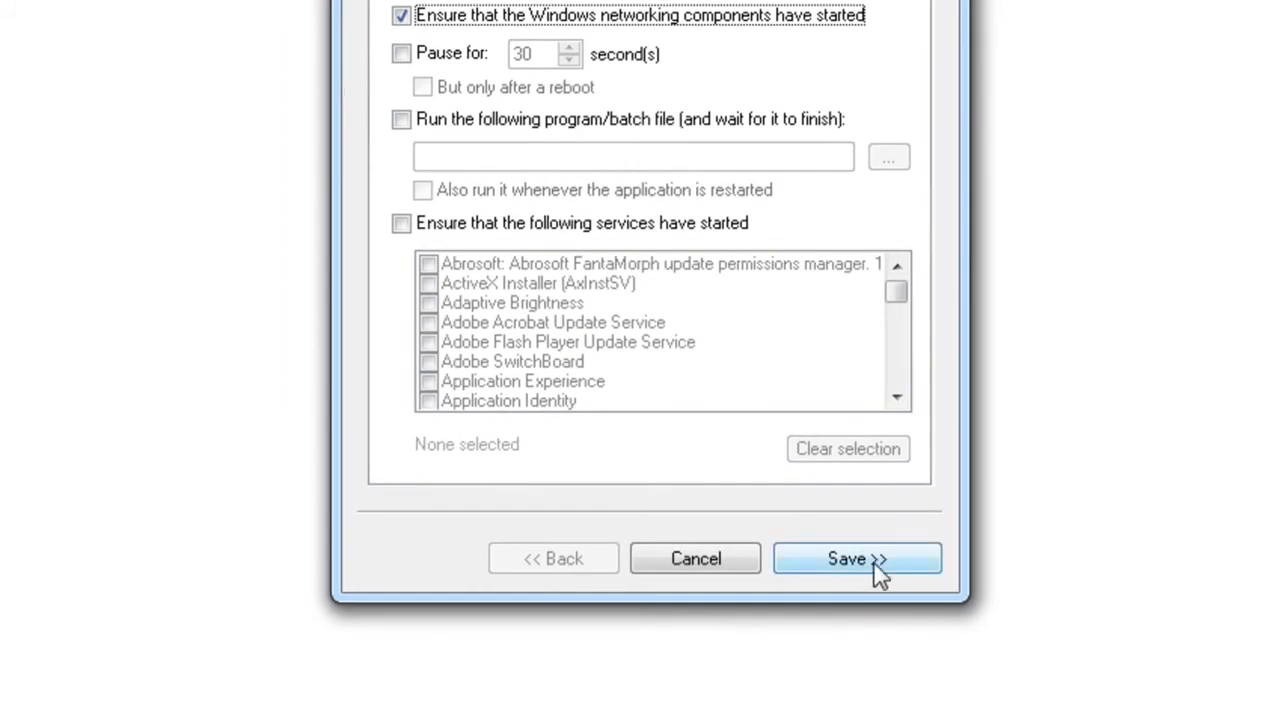
pyautogui.click(873, 561)
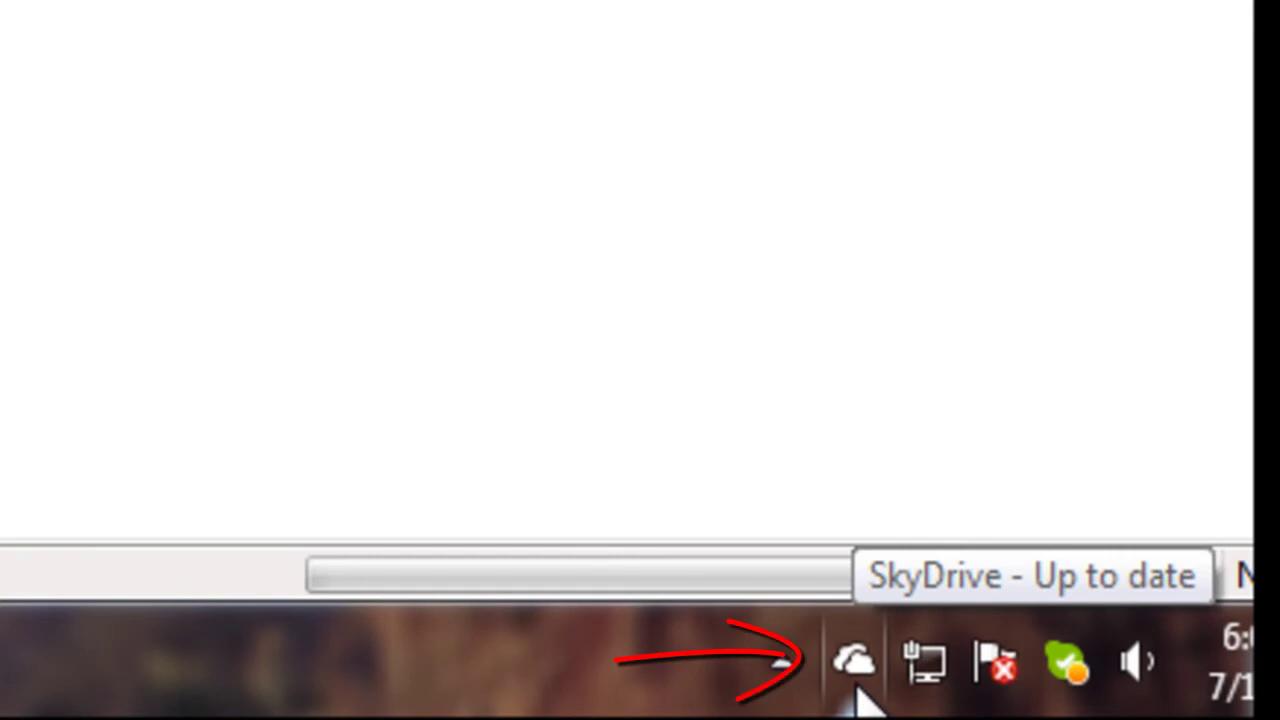
# Exit the SkyDrive instance running in the system tray
pyautogui.rightClick(856, 678)
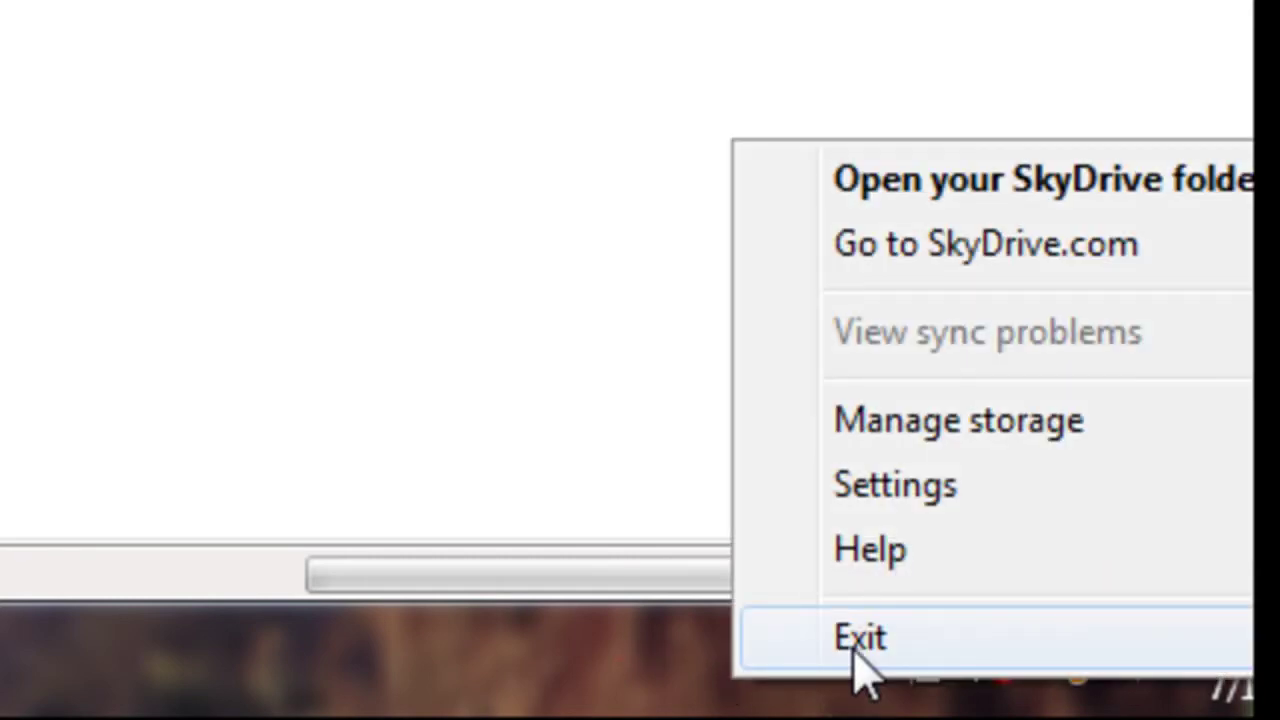
pyautogui.click(858, 640)
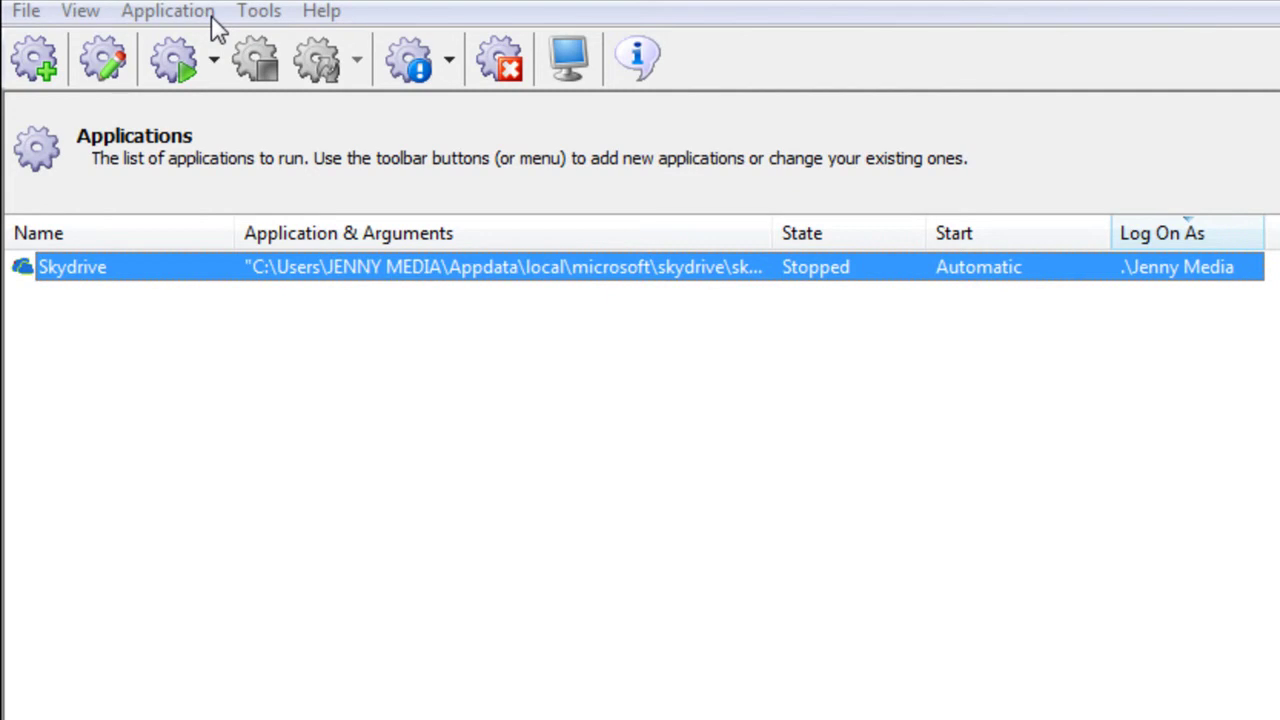
# Start the Skydrive service from the Application menu so it shows Running
pyautogui.click(167, 11)
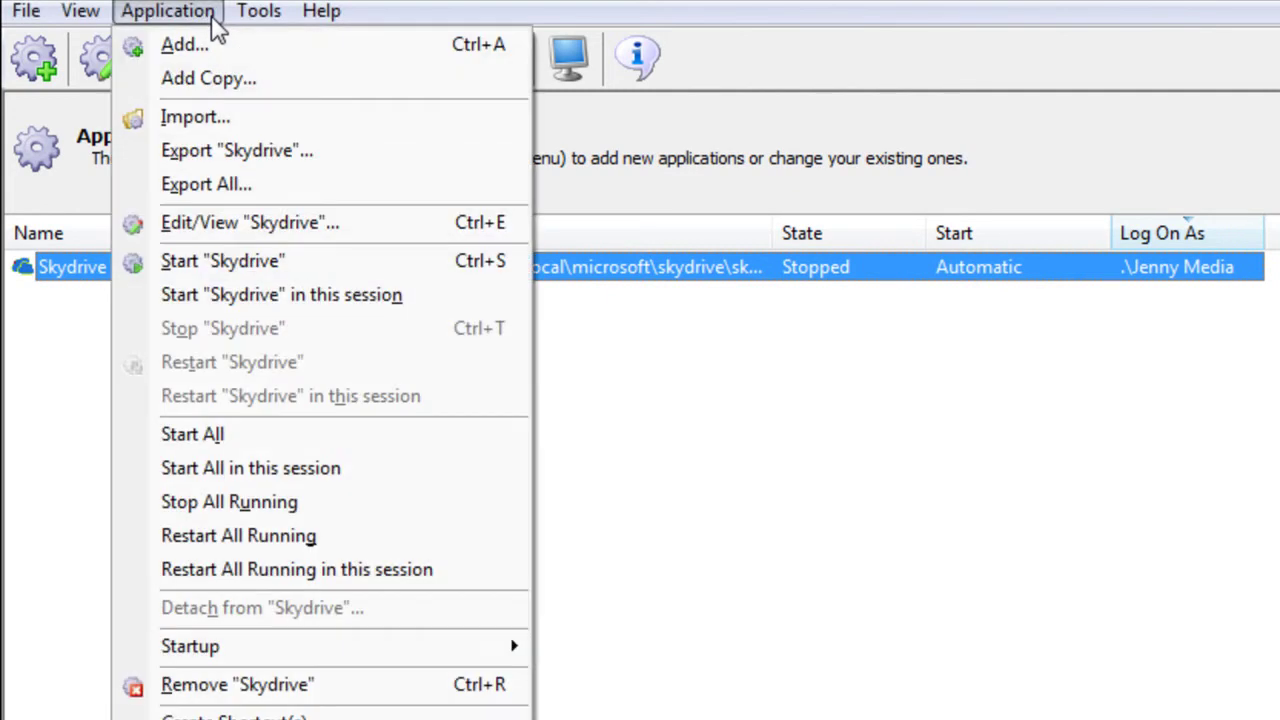
pyautogui.click(298, 264)
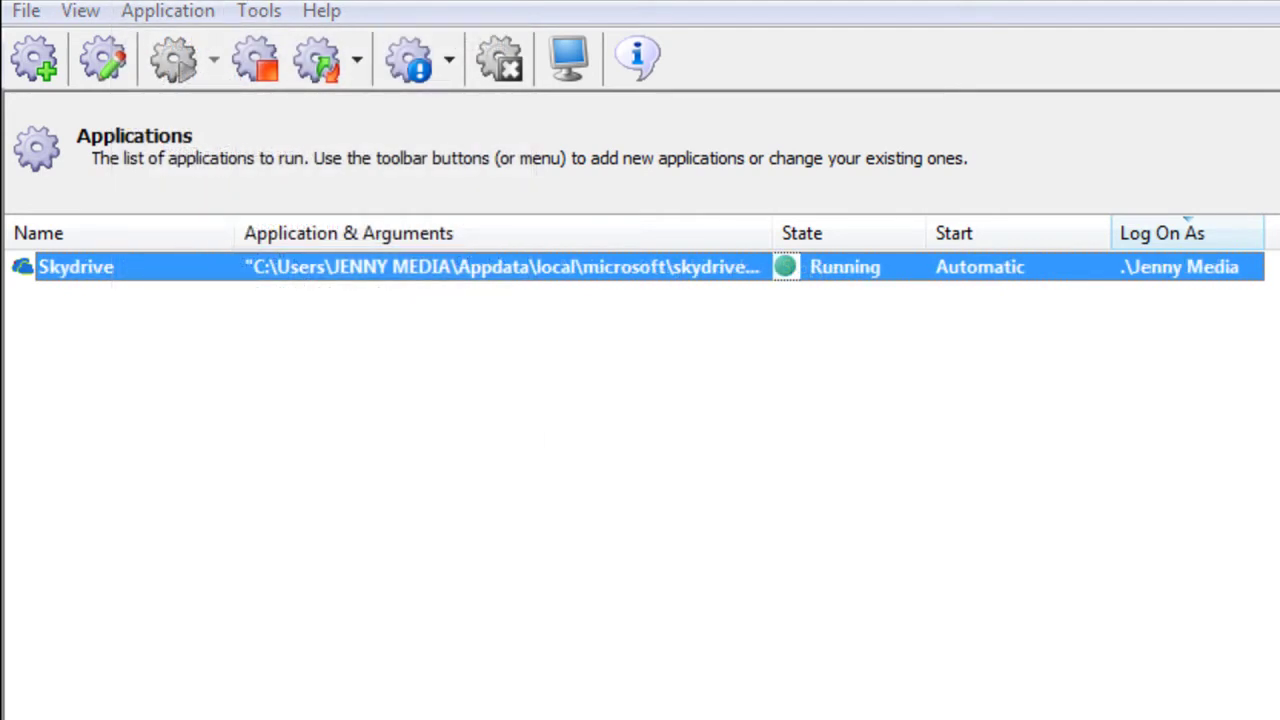
pyautogui.click(165, 12)
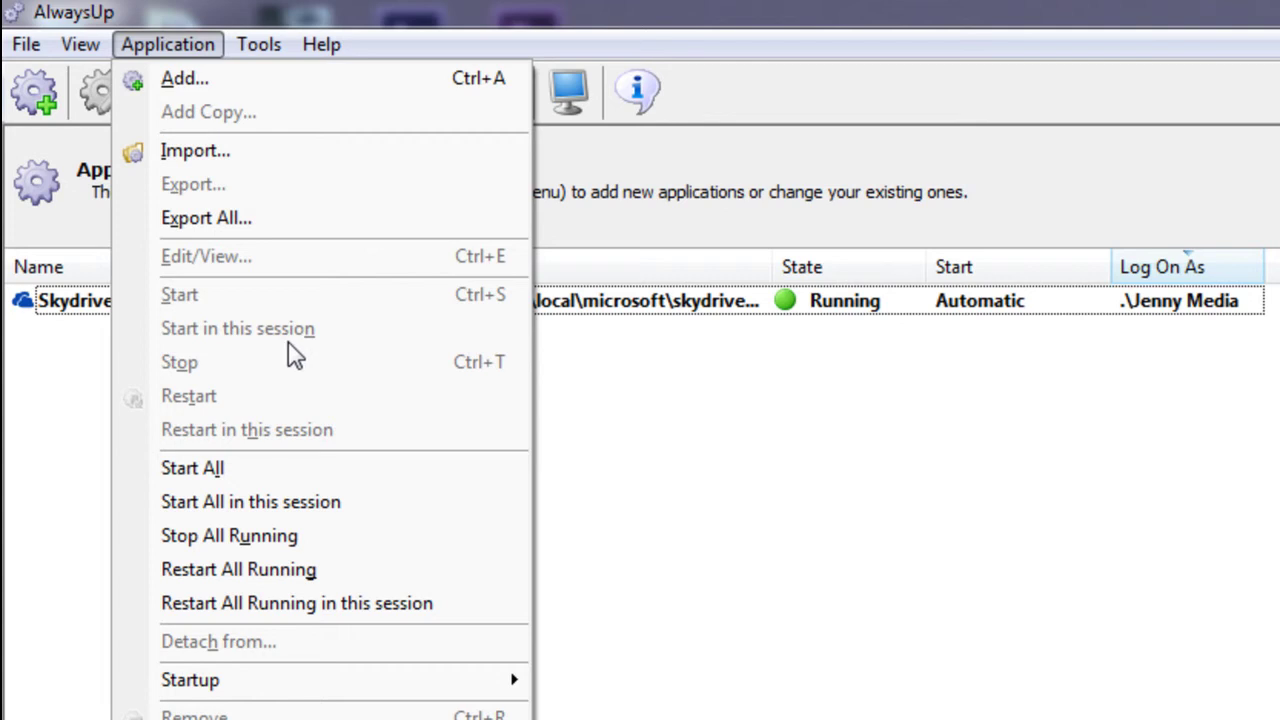
pyautogui.click(788, 435)
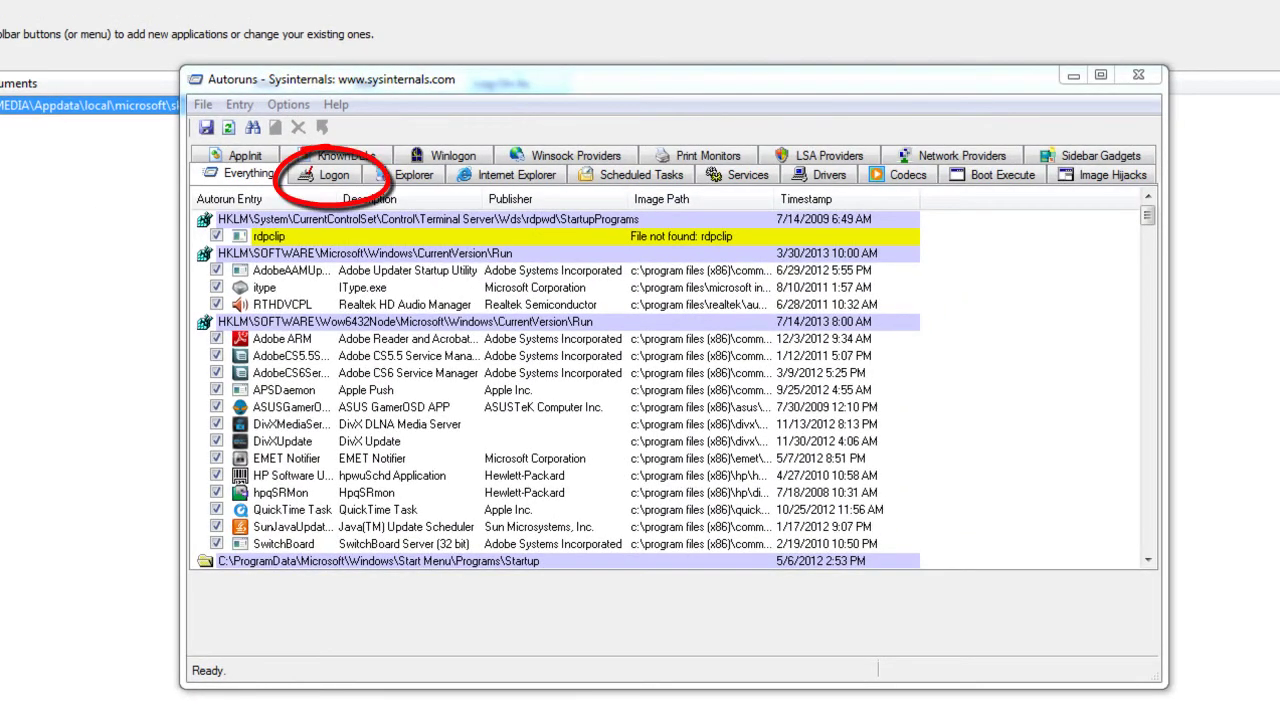
# Uncheck SkyDrive's HKCU Run entry on Autoruns' Logon tab
pyautogui.click(350, 180)
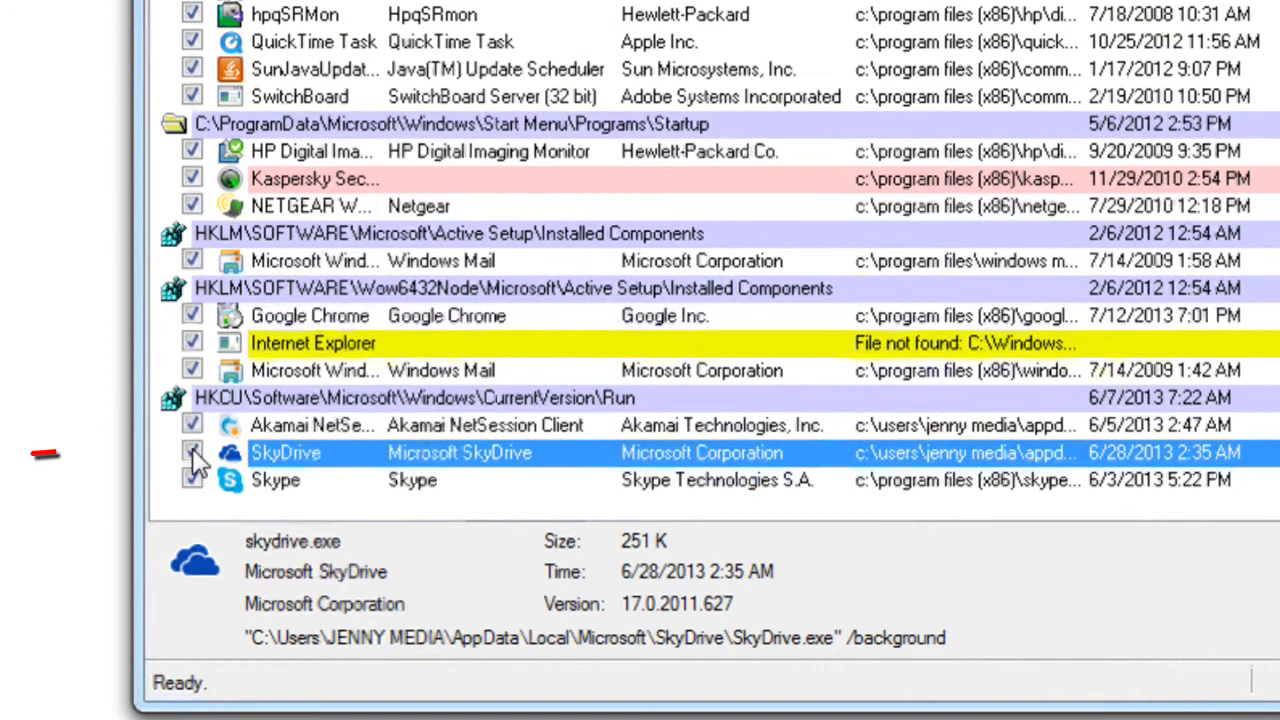
pyautogui.click(193, 455)
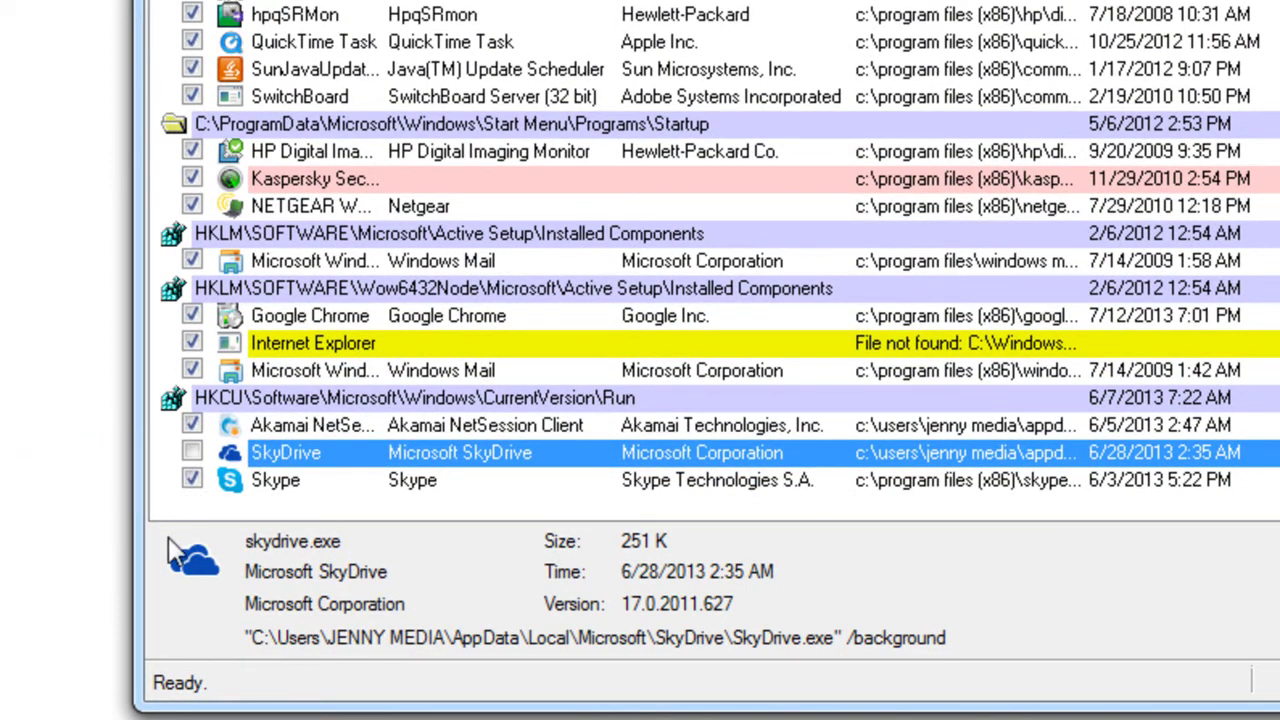